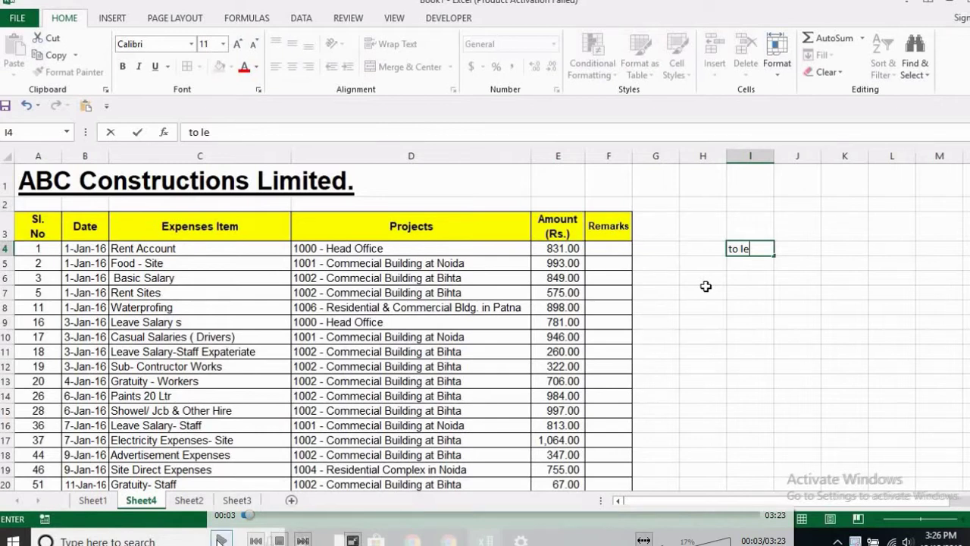
# - Complete the I4 note as 'to learn pivot table', then select cell H8
pyautogui.click(220, 539)
pyautogui.write('arn pivot ta')
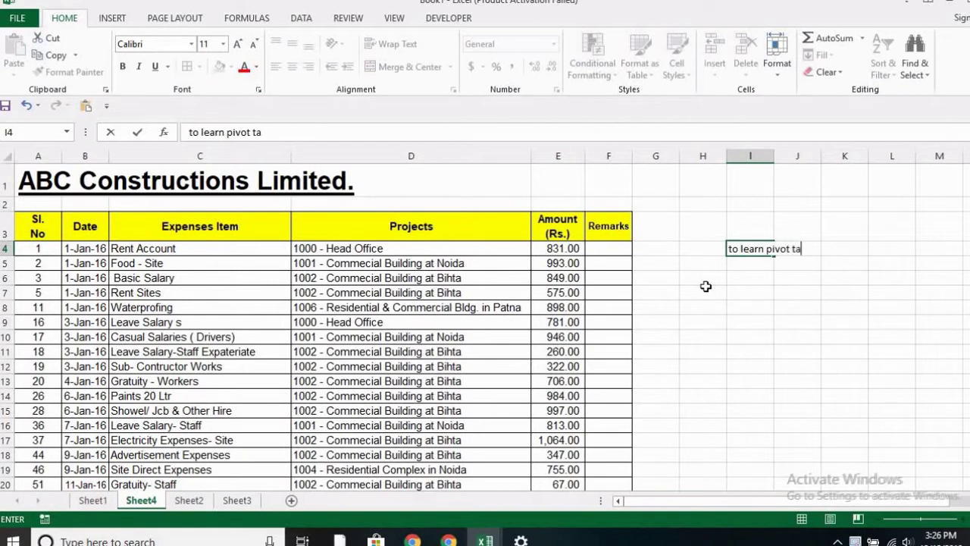
pyautogui.write('ble')
pyautogui.press('Return')
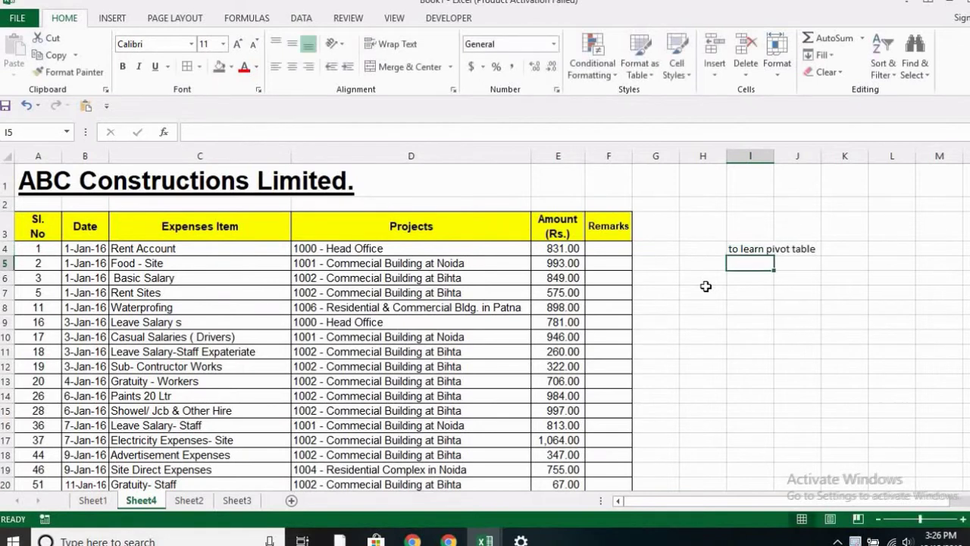
pyautogui.click(703, 305)
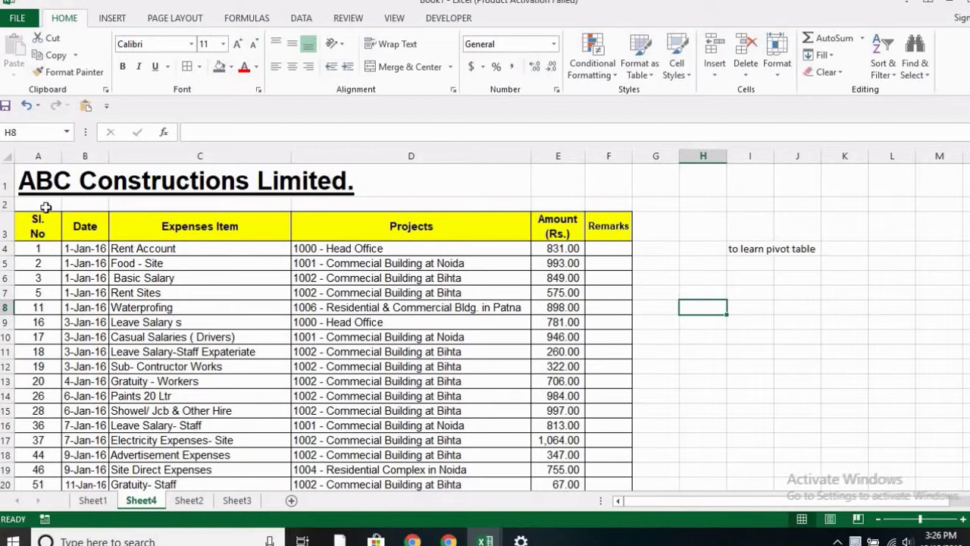
# - Insert a PivotTable from Sheet4!A3:F37 on a new worksheet, Sheet5
pyautogui.click(112, 18)
pyautogui.click(20, 54)
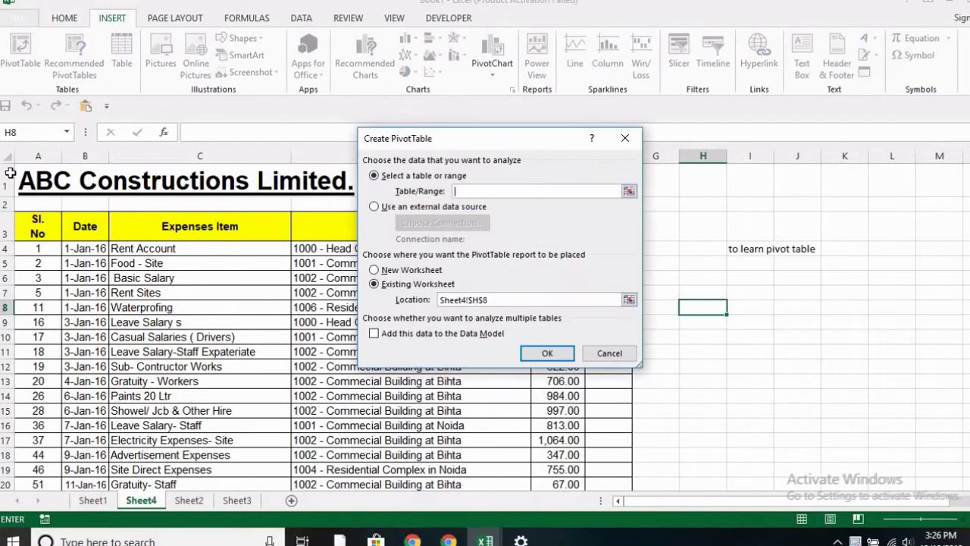
pyautogui.click(629, 191)
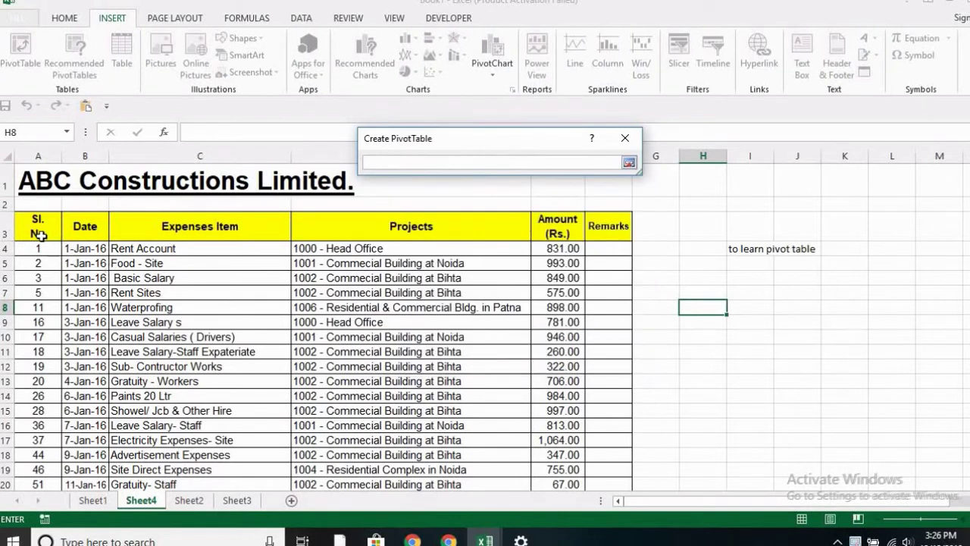
pyautogui.moveTo(40, 235); pyautogui.dragTo(597, 533)
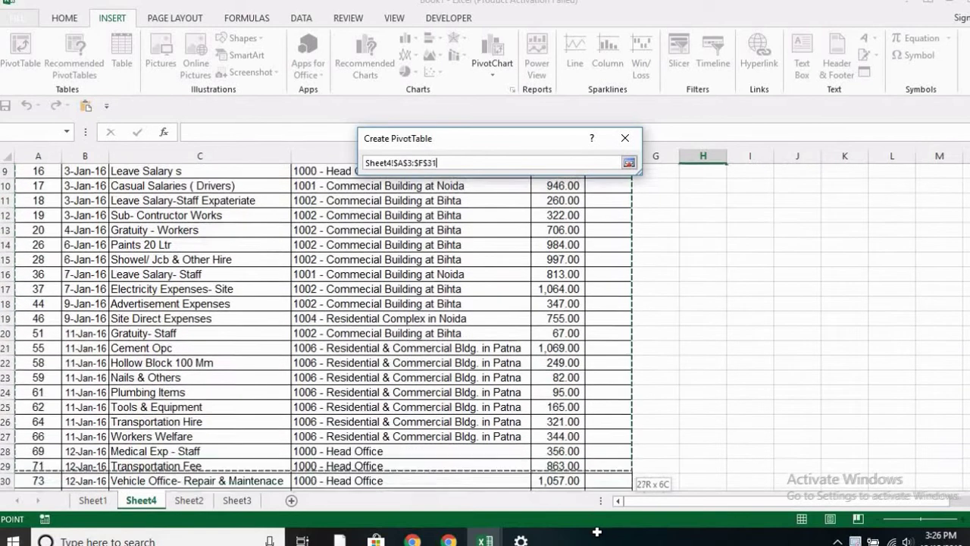
pyautogui.moveTo(597, 533); pyautogui.dragTo(590, 419)
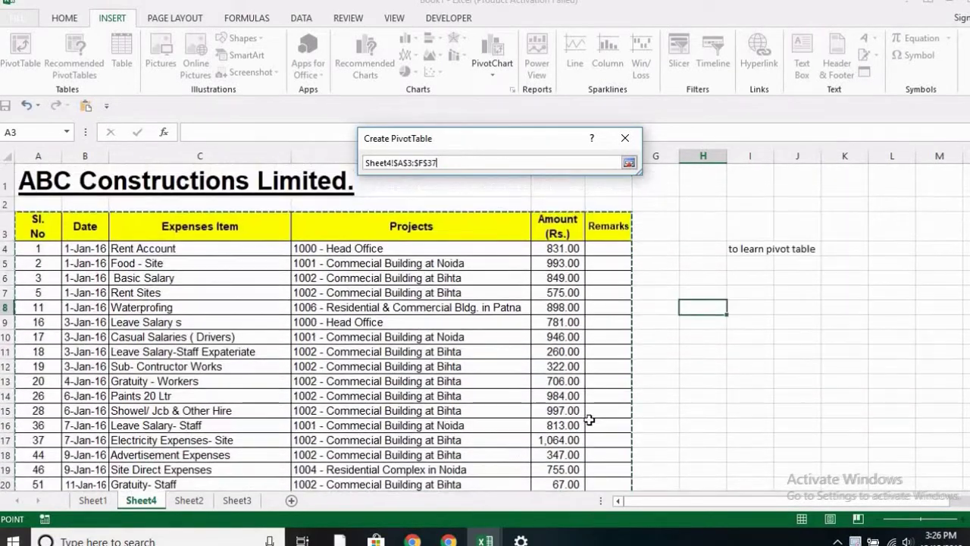
pyautogui.click(629, 162)
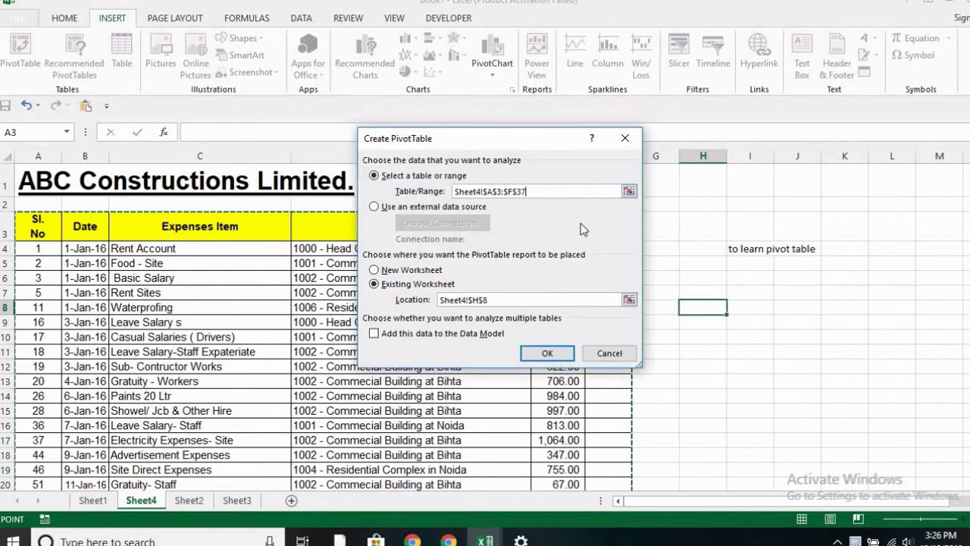
pyautogui.click(426, 272)
pyautogui.click(545, 353)
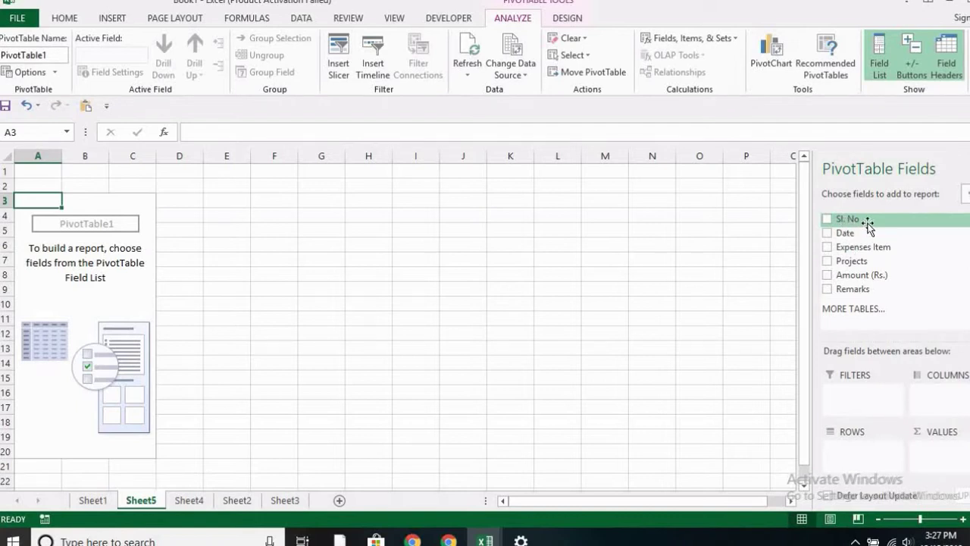
# - Add Sl. No and Expenses Item as the pivot's row fields
pyautogui.moveTo(867, 222); pyautogui.dragTo(858, 453)
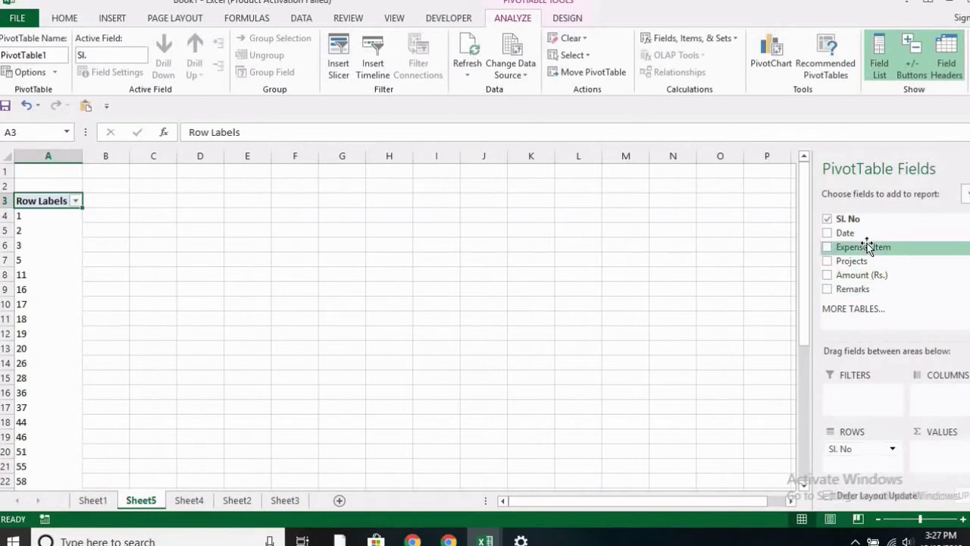
pyautogui.moveTo(867, 246); pyautogui.dragTo(864, 464)
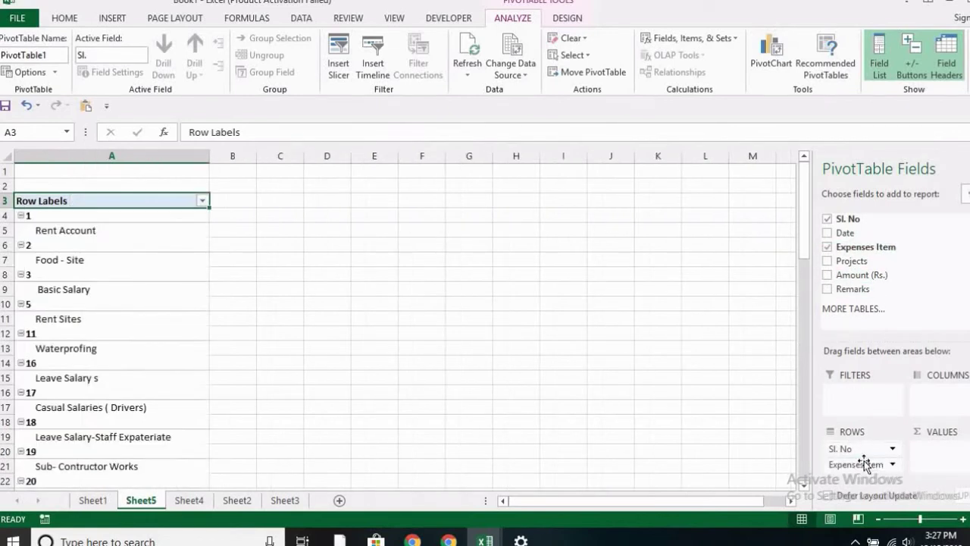
pyautogui.click(99, 231)
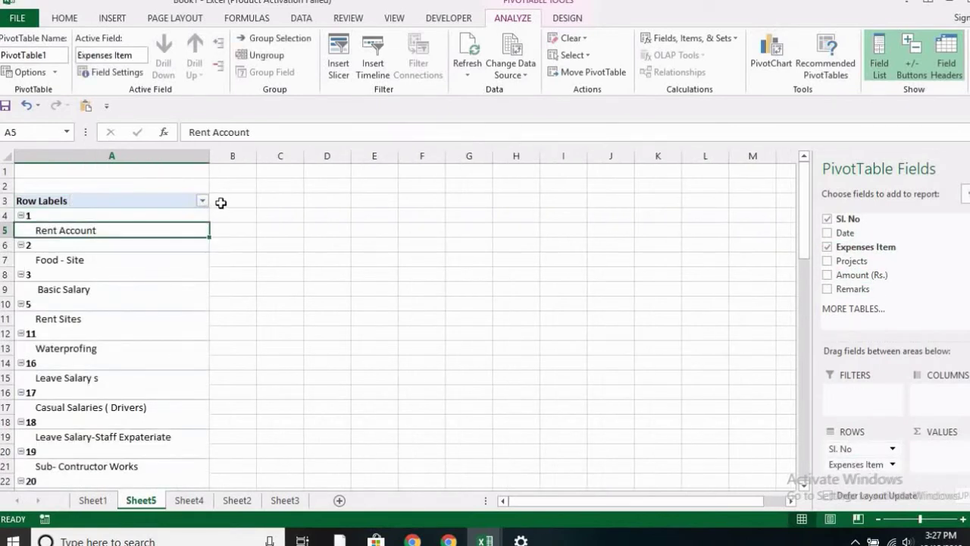
# - Put Projects in the columns and sum Amount (Rs.) as the pivot values
pyautogui.moveTo(892, 290)
pyautogui.mouseDown()
pyautogui.moveTo(857, 267)
pyautogui.moveTo(946, 403)
pyautogui.mouseUp()
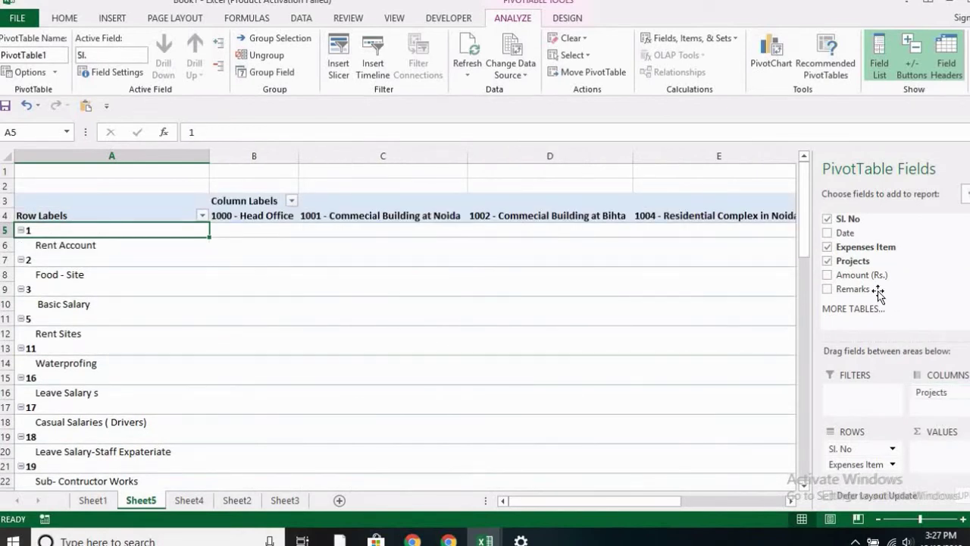
pyautogui.moveTo(966, 455); pyautogui.dragTo(942, 455)
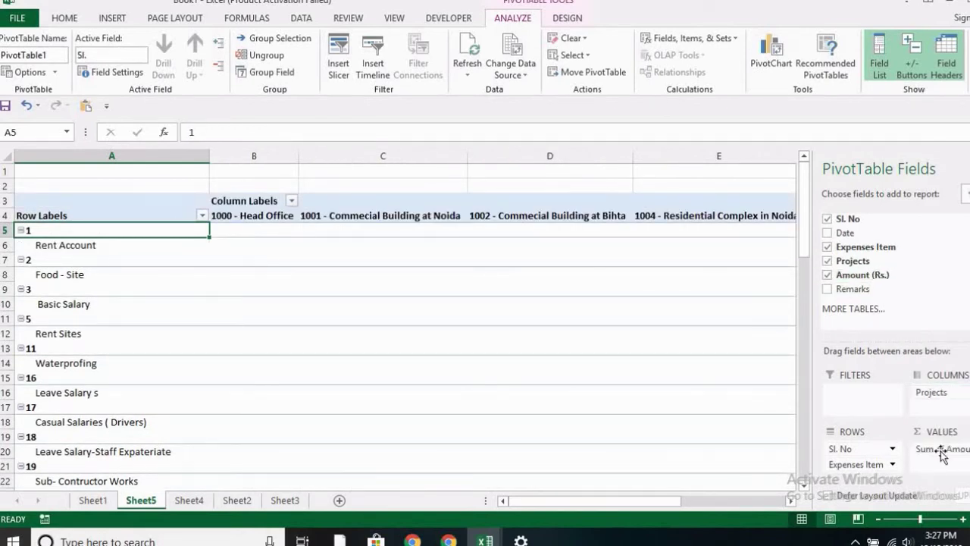
pyautogui.click(384, 322)
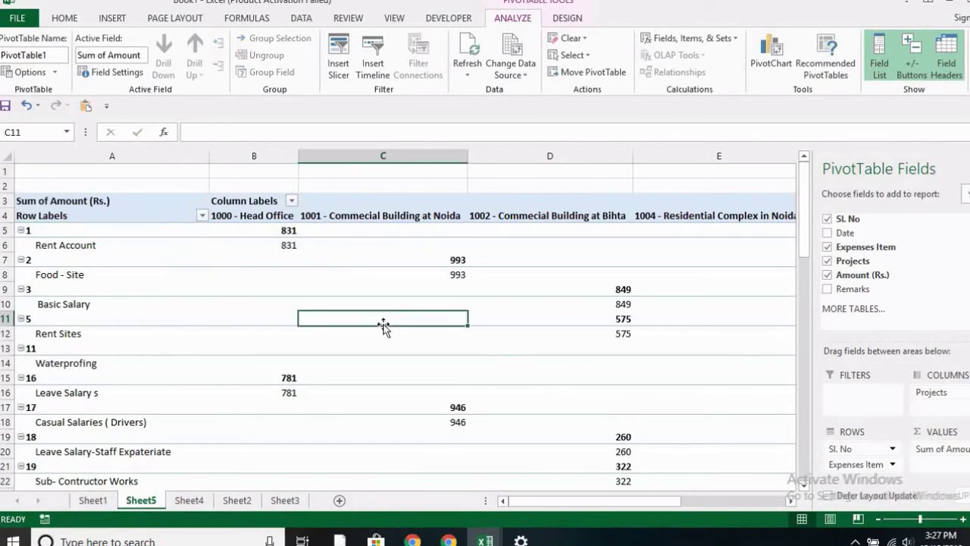
pyautogui.scroll(-20, 383, 326)
pyautogui.scroll(19, 383, 326)
pyautogui.scroll(19, 384, 326)
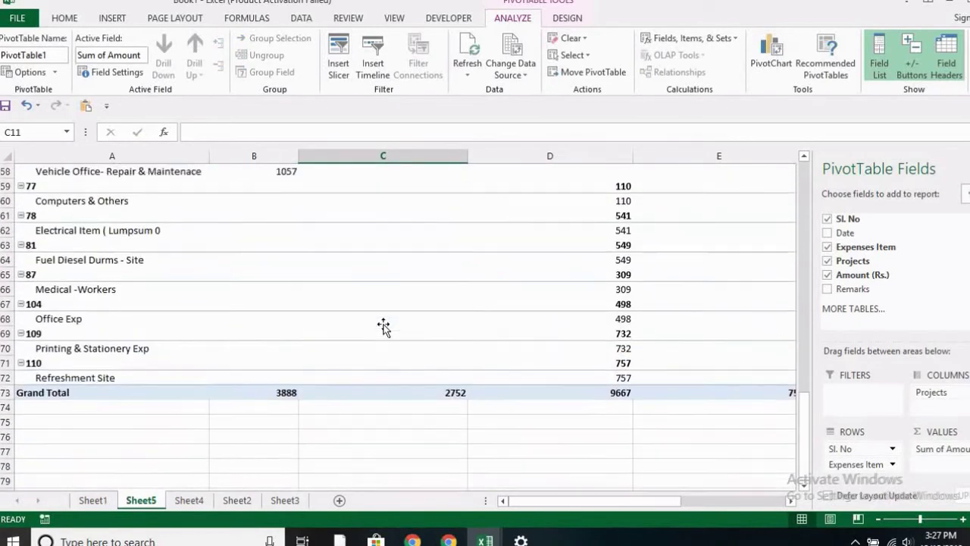
pyautogui.scroll(17, 278, 366)
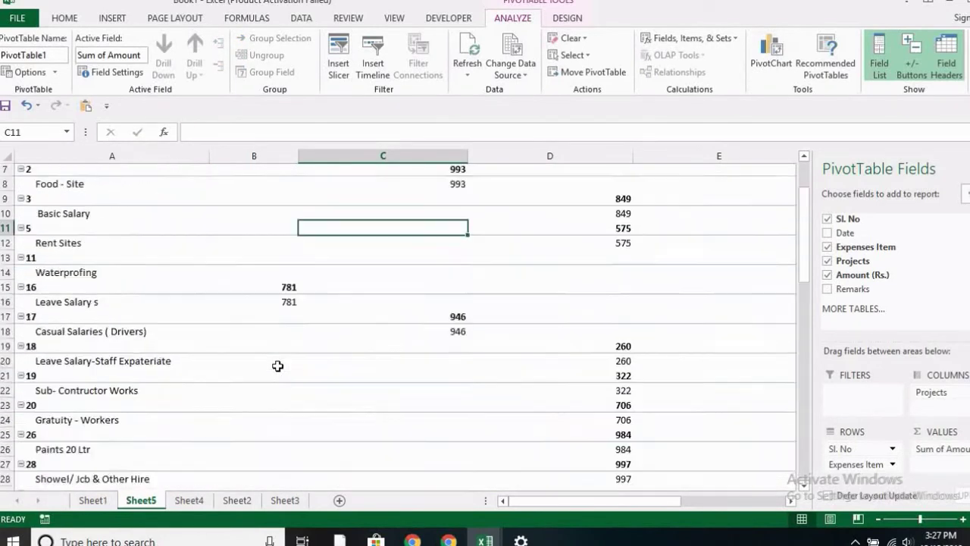
pyautogui.scroll(2, 278, 366)
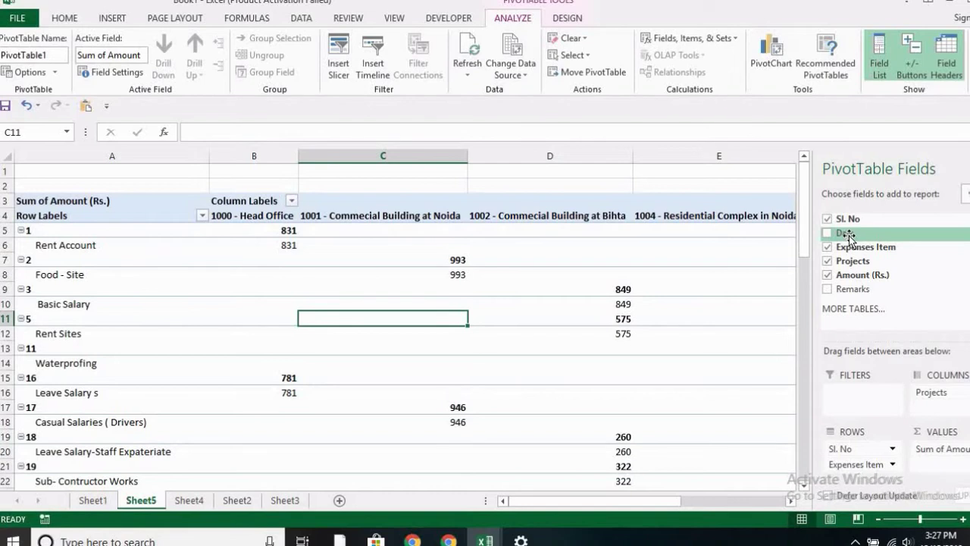
# - Add Date as a third row level beneath Expenses Item in PivotTable1
pyautogui.moveTo(850, 236)
pyautogui.mouseDown()
pyautogui.moveTo(867, 468)
pyautogui.moveTo(858, 477)
pyautogui.mouseUp()
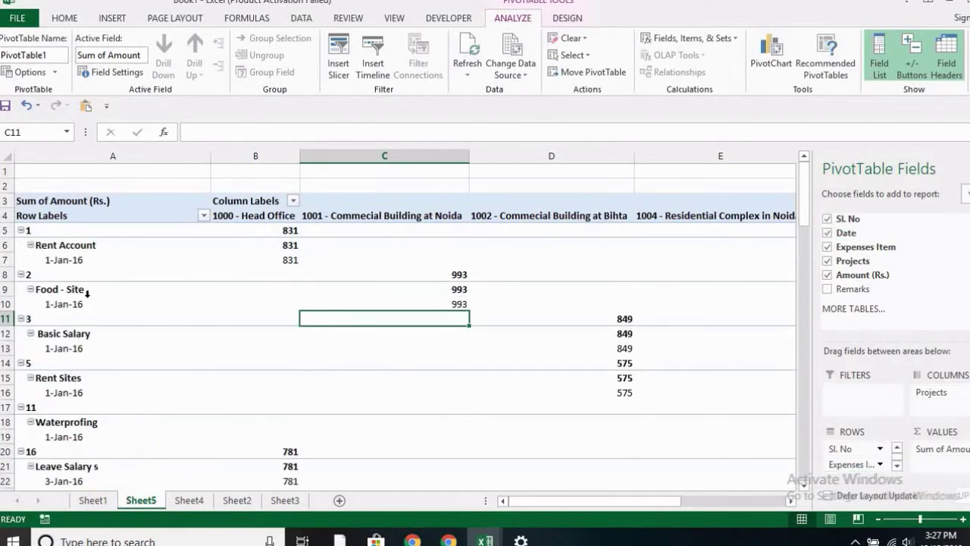
pyautogui.click(85, 303)
pyautogui.moveTo(59, 260)
pyautogui.mouseDown()
pyautogui.moveTo(13, 519)
pyautogui.moveTo(27, 508)
pyautogui.mouseUp()
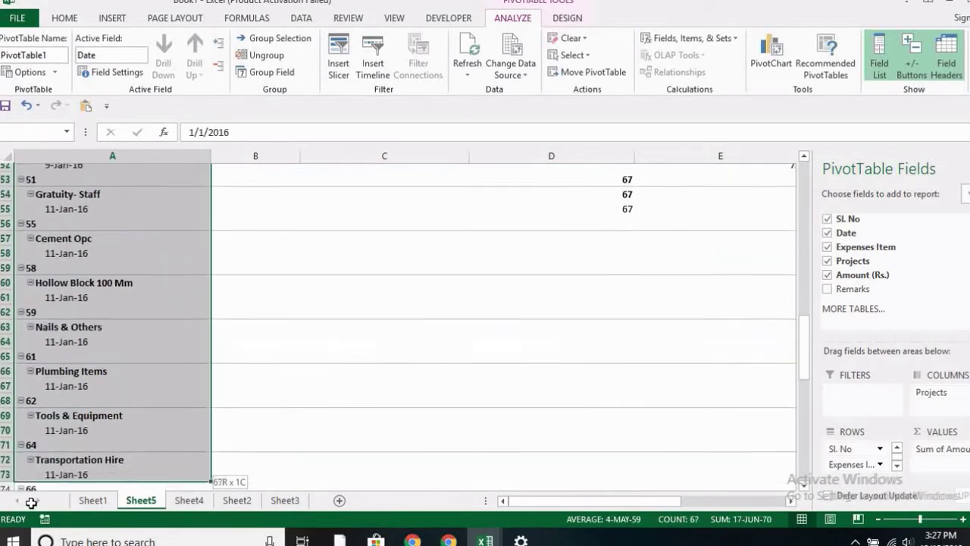
pyautogui.moveTo(27, 507)
pyautogui.mouseDown()
pyautogui.moveTo(40, 519)
pyautogui.moveTo(68, 422)
pyautogui.mouseUp()
pyautogui.click(283, 436)
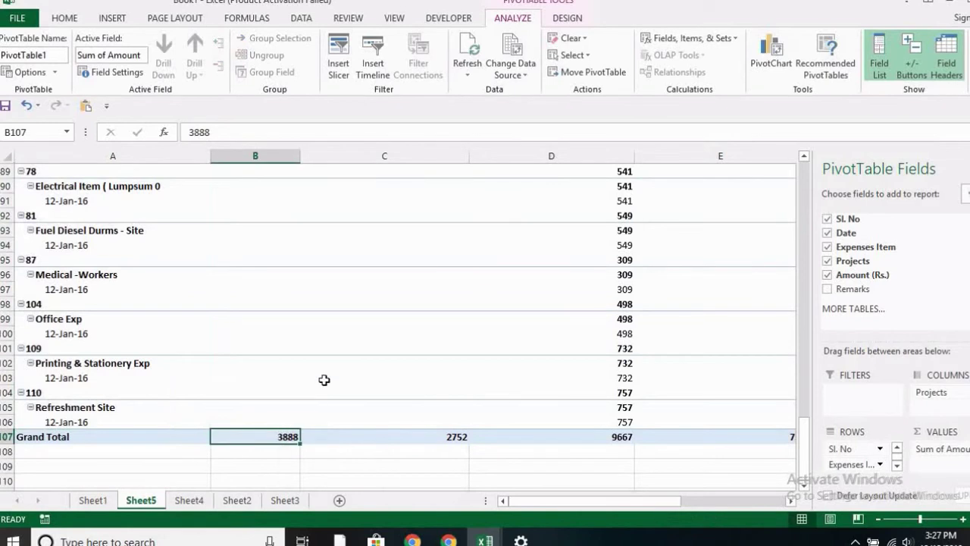
pyautogui.scroll(20, 310, 348)
# - Select column D of the Bihta project from its D4 heading down to just above Grand Total
pyautogui.click(260, 216)
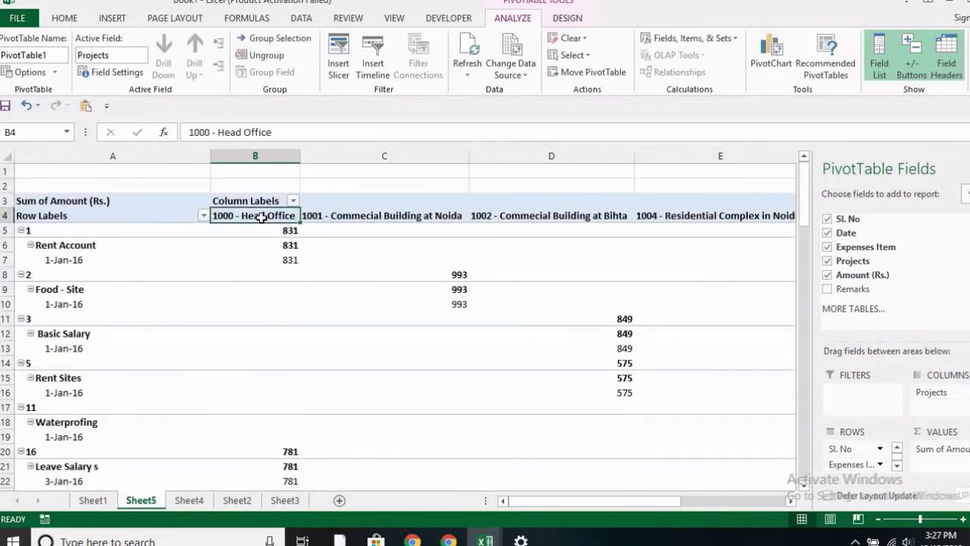
pyautogui.moveTo(260, 216)
pyautogui.mouseDown()
pyautogui.moveTo(281, 485)
pyautogui.moveTo(289, 438)
pyautogui.mouseUp()
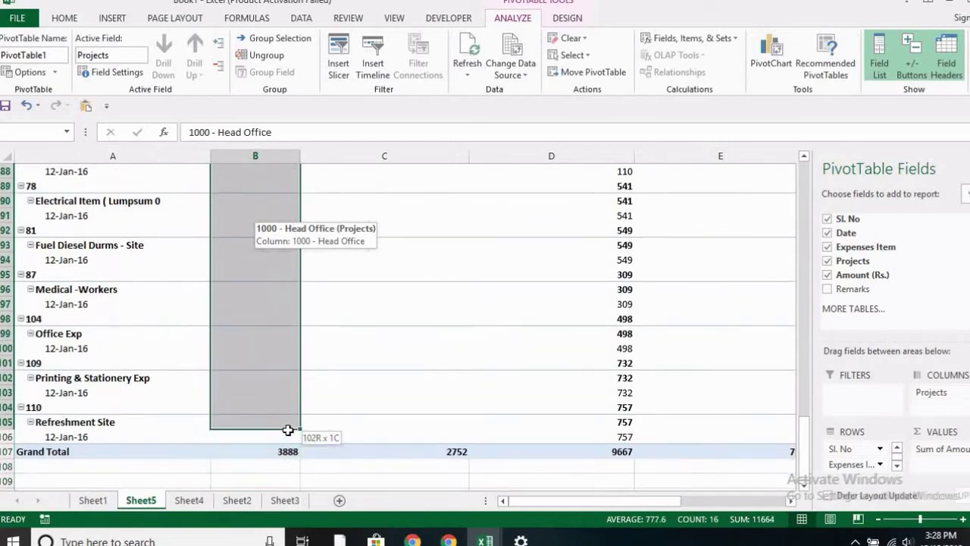
pyautogui.click(292, 451)
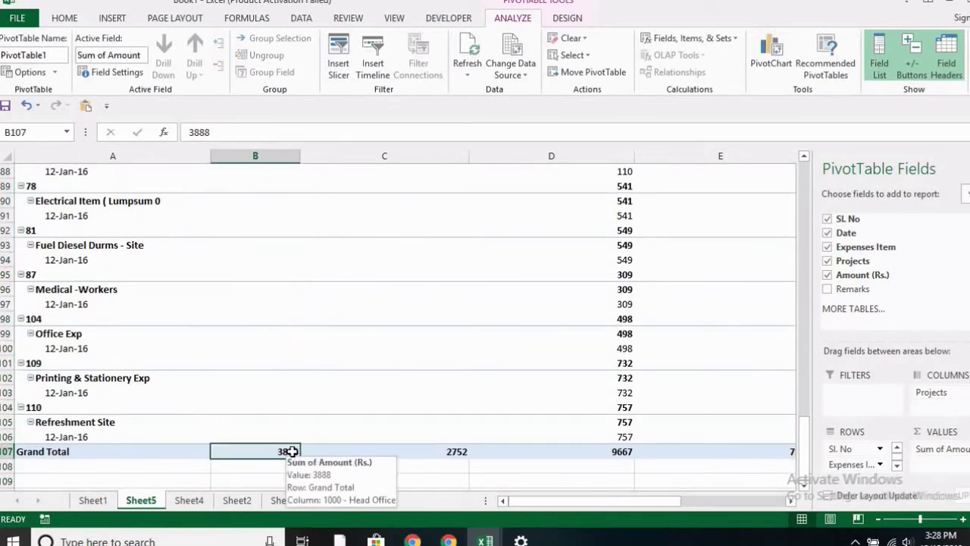
pyautogui.click(629, 451)
pyautogui.scroll(20, 631, 449)
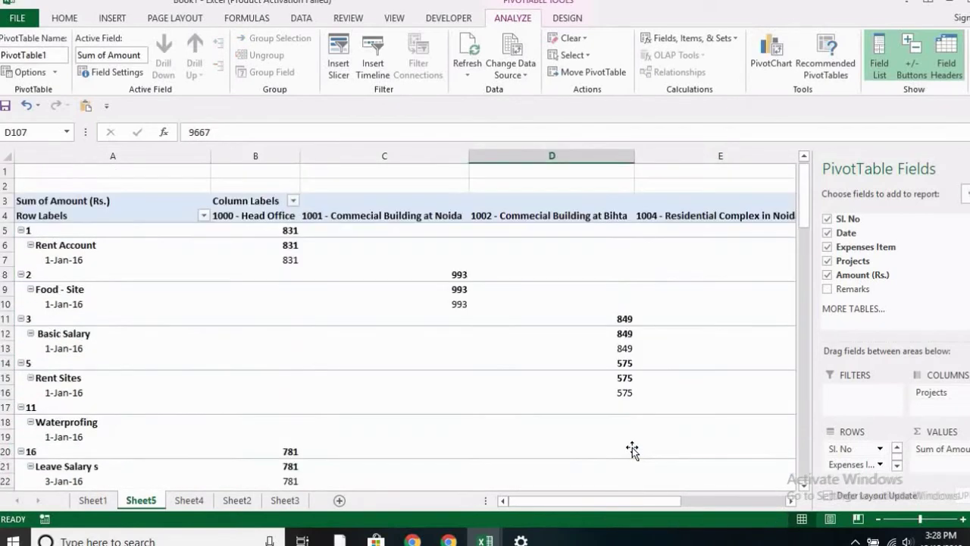
pyautogui.moveTo(598, 216); pyautogui.dragTo(608, 521)
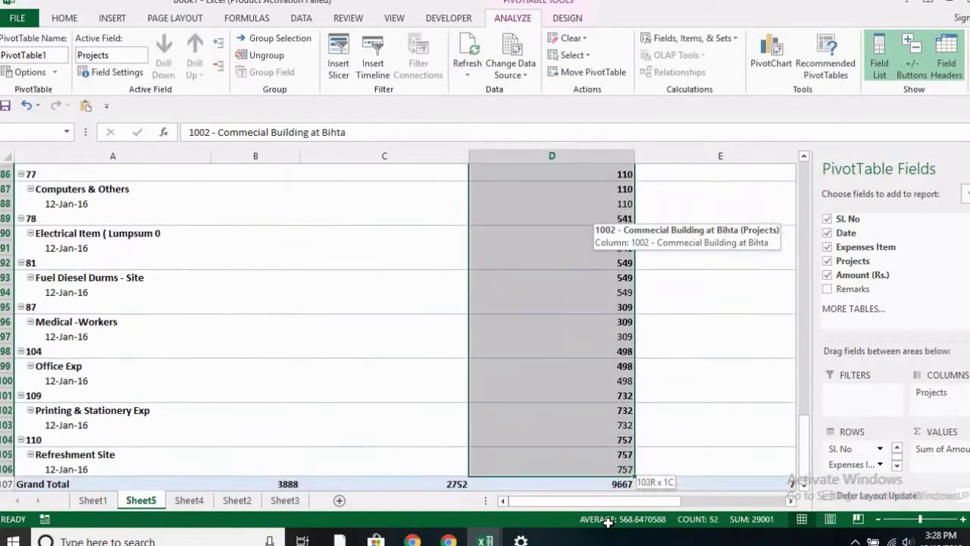
pyautogui.moveTo(608, 521); pyautogui.dragTo(608, 466)
pyautogui.moveTo(608, 429); pyautogui.dragTo(604, 449)
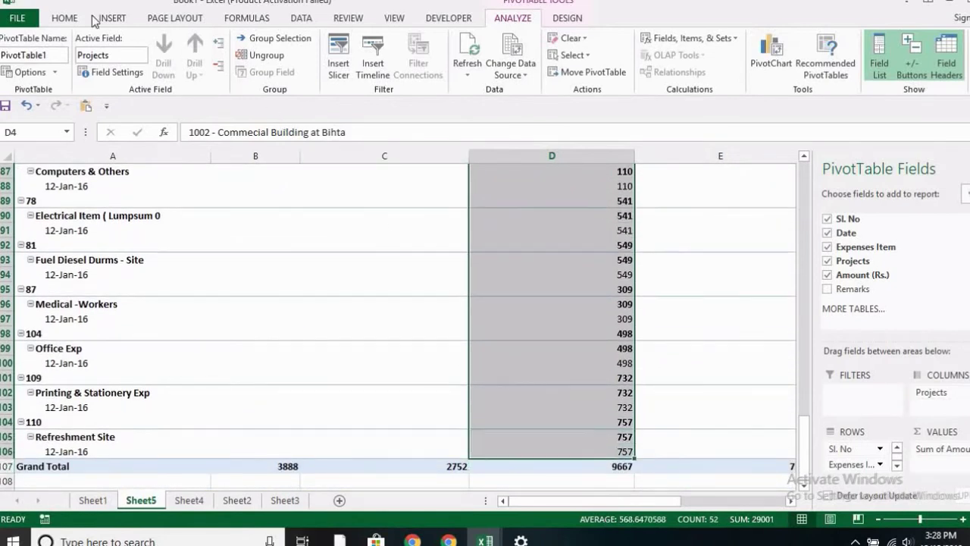
# - Fill the selected Bihta project column with light gold
pyautogui.click(73, 18)
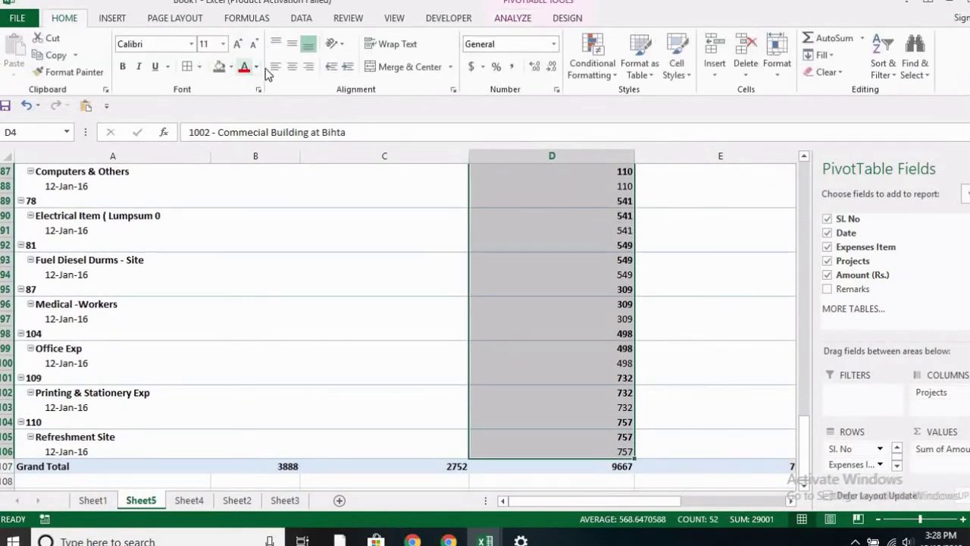
pyautogui.click(221, 68)
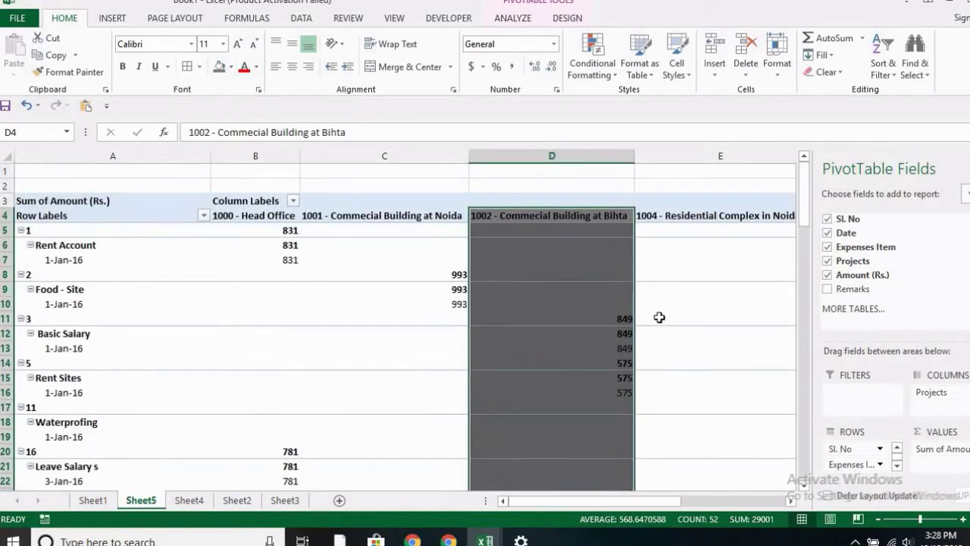
pyautogui.click(231, 67)
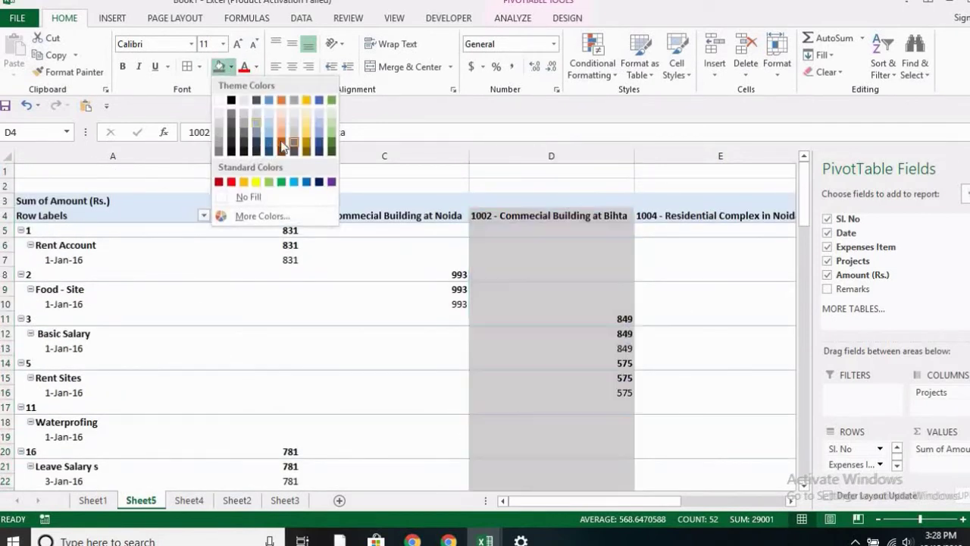
pyautogui.click(610, 296)
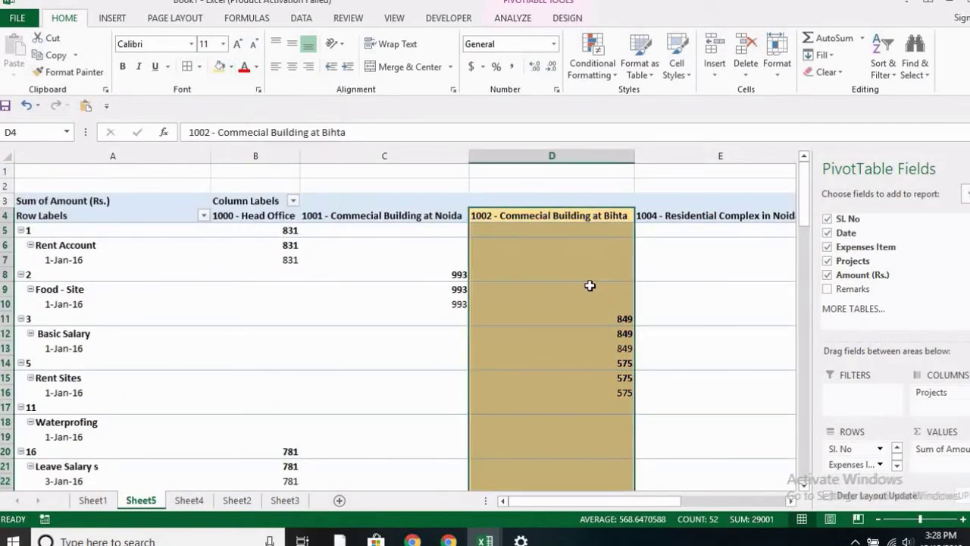
# - Inspect the shaded cells down to the Bihta grand total 9667
pyautogui.click(590, 285)
pyautogui.click(590, 319)
pyautogui.click(589, 363)
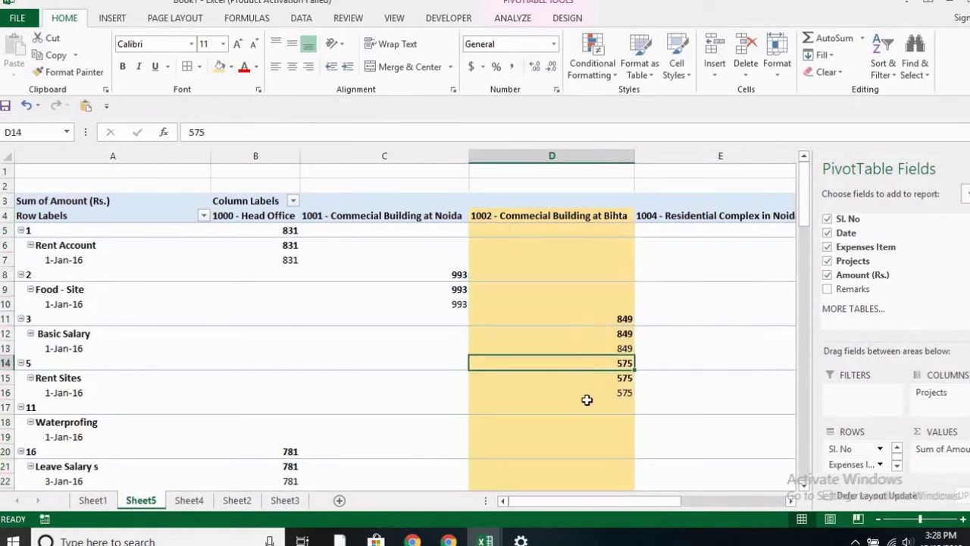
pyautogui.click(590, 402)
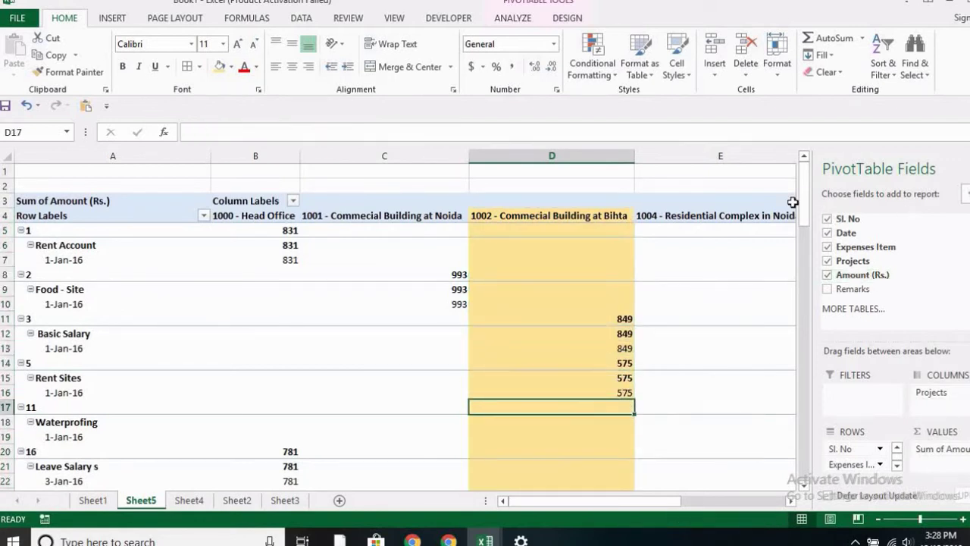
pyautogui.moveTo(801, 222); pyautogui.dragTo(791, 472)
pyautogui.click(591, 480)
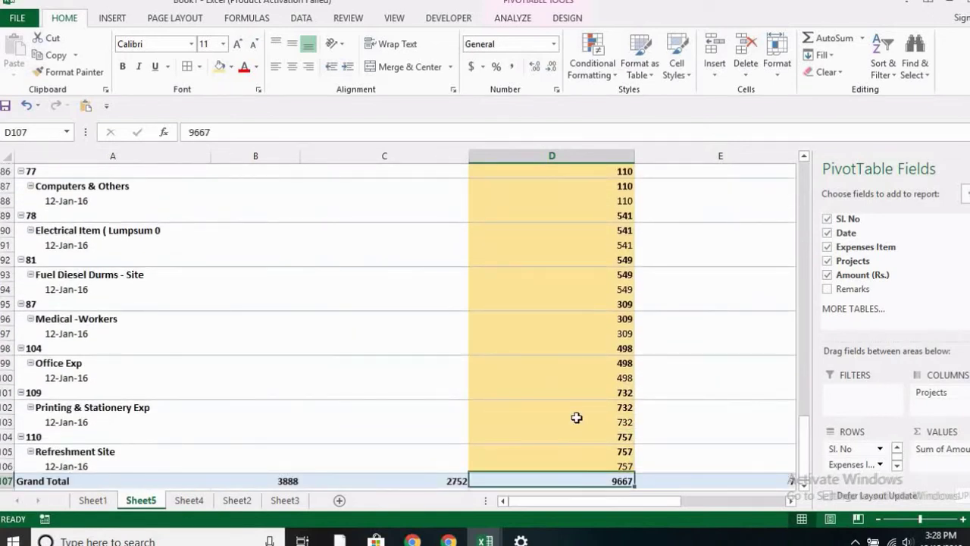
# - Rename the Sheet5 tab to 'pivot table used' and return to the top of the pivot
pyautogui.doubleClick(150, 500)
pyautogui.write('pi')
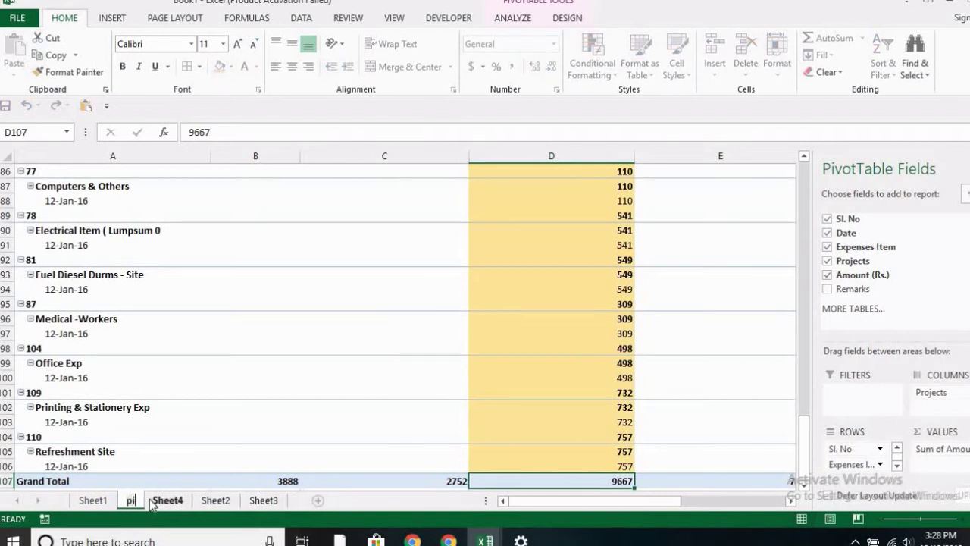
pyautogui.write('vot')
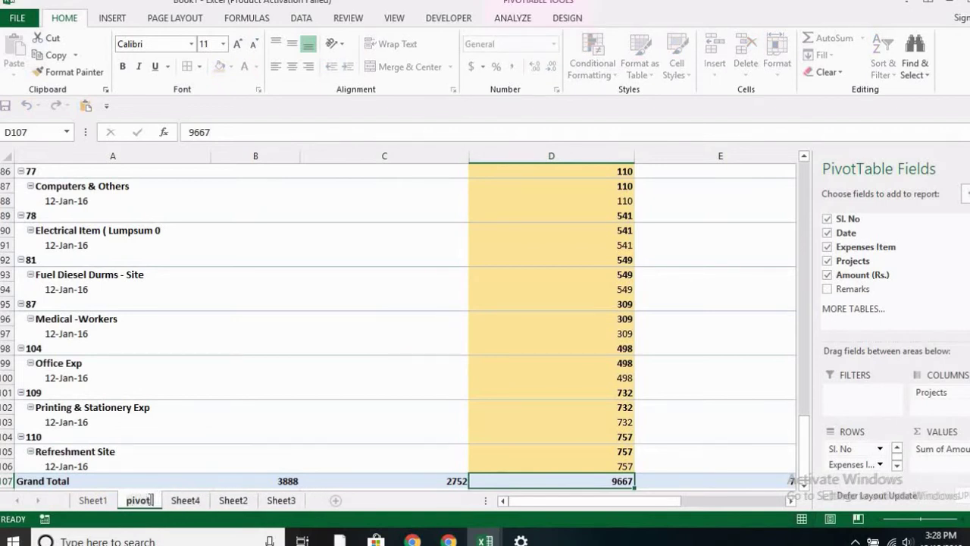
pyautogui.write(' tab')
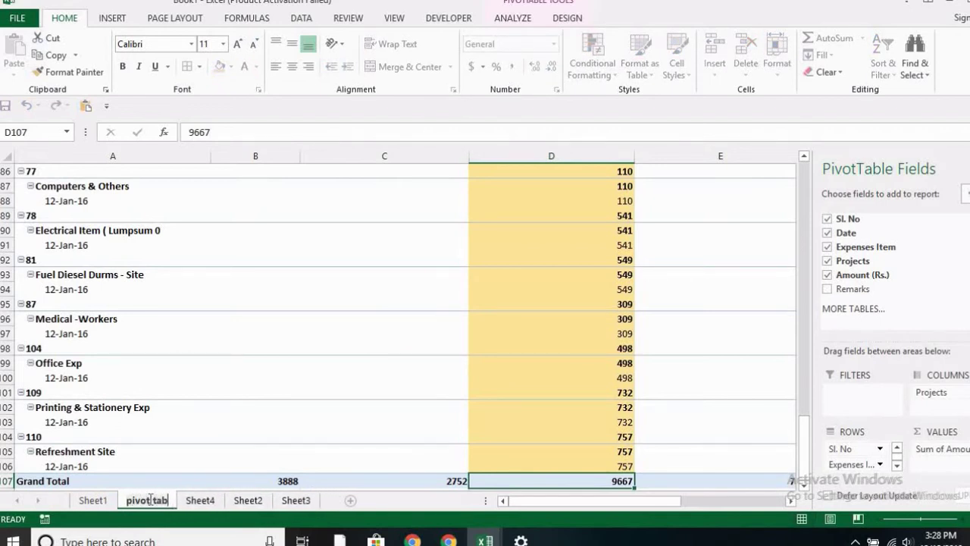
pyautogui.write('le u')
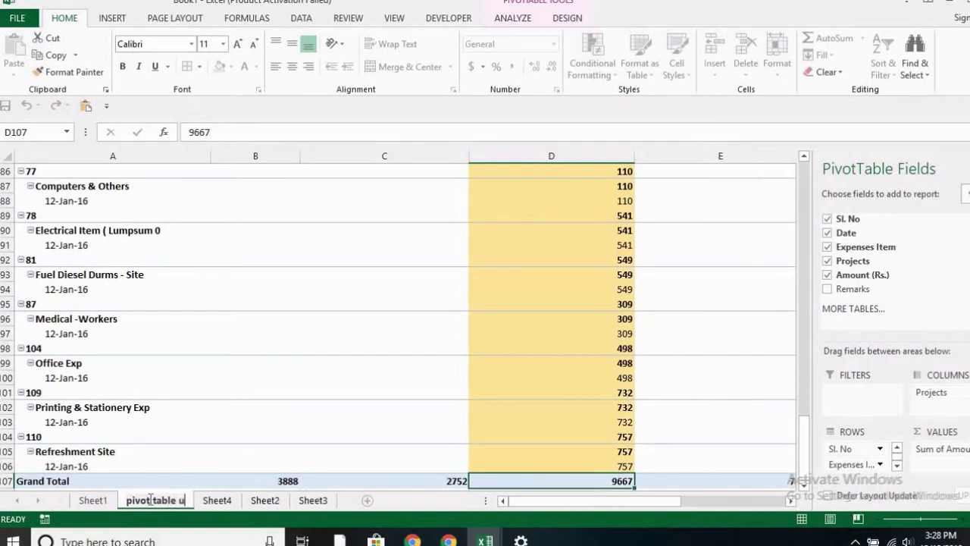
pyautogui.write('sed')
pyautogui.press('Return')
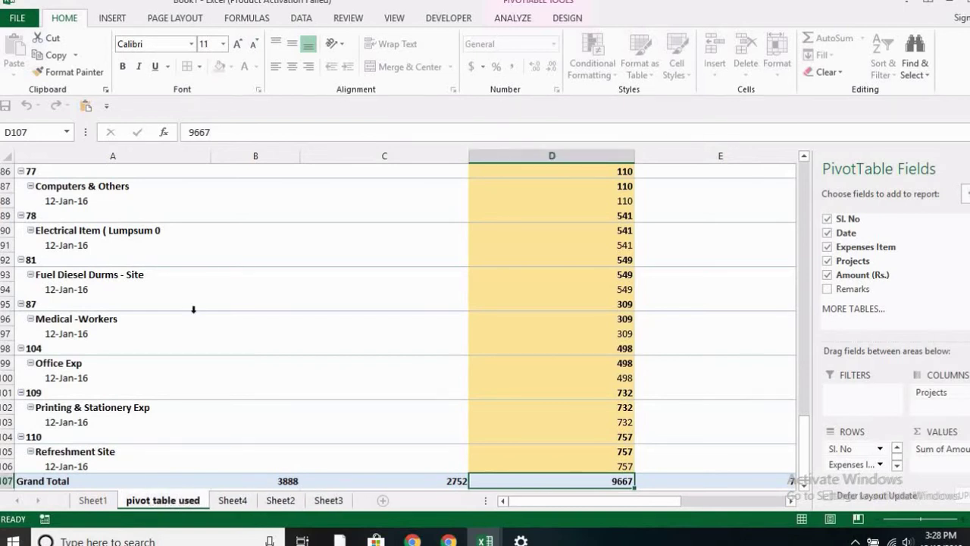
pyautogui.click(193, 311)
pyautogui.click(328, 279)
pyautogui.scroll(20, 328, 279)
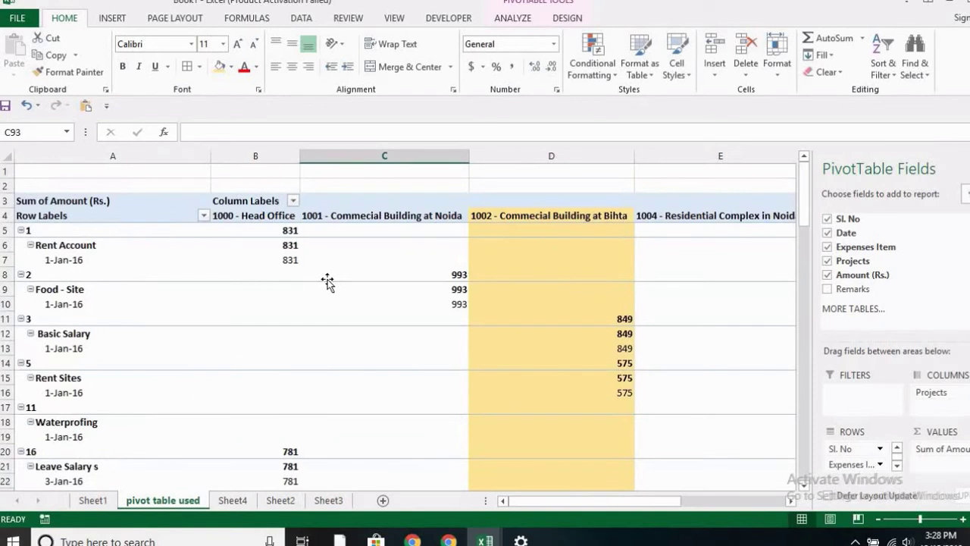
# - Move through the pivot toward the Grand Total column
pyautogui.moveTo(447, 275)
pyautogui.click(667, 289)
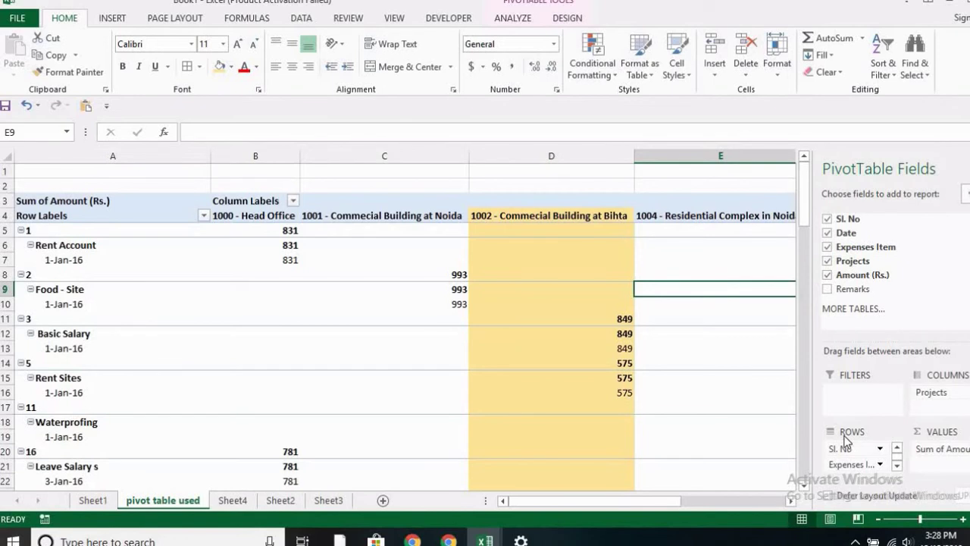
pyautogui.press('Right')
pyautogui.press('Right')
pyautogui.press('Right')
pyautogui.press('Right')
pyautogui.press('Right')
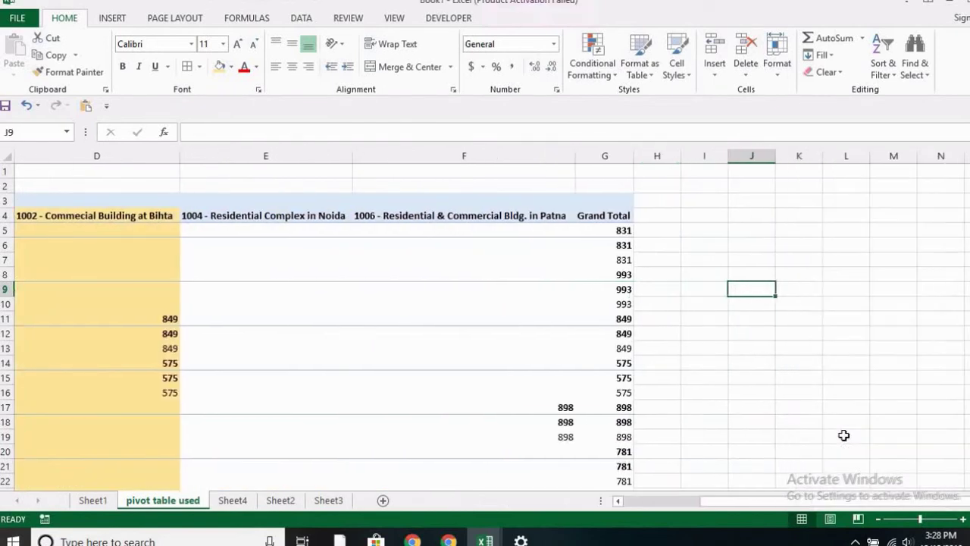
pyautogui.press('Left')
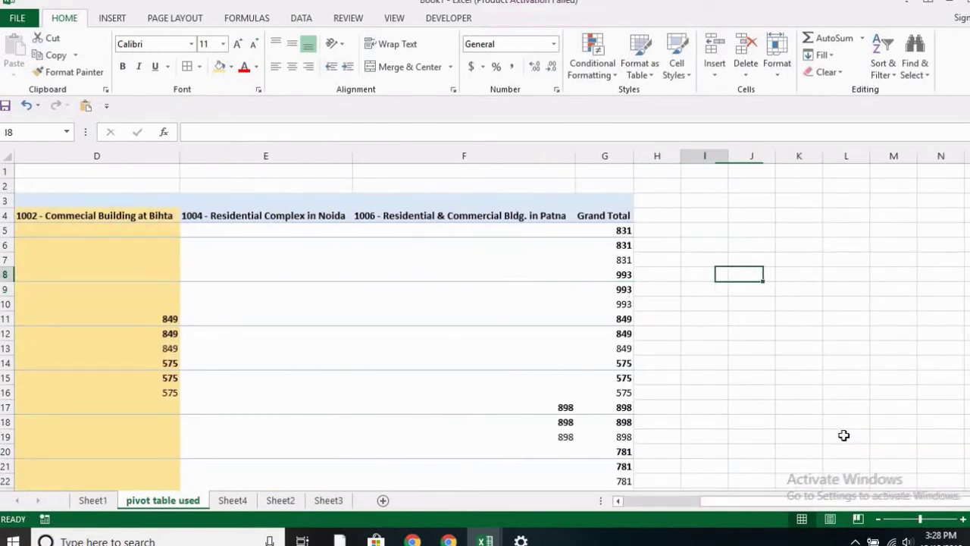
pyautogui.press('Left')
pyautogui.press('Up')
pyautogui.press('Up')
pyautogui.press('Up')
pyautogui.press('Up')
pyautogui.press('Left')
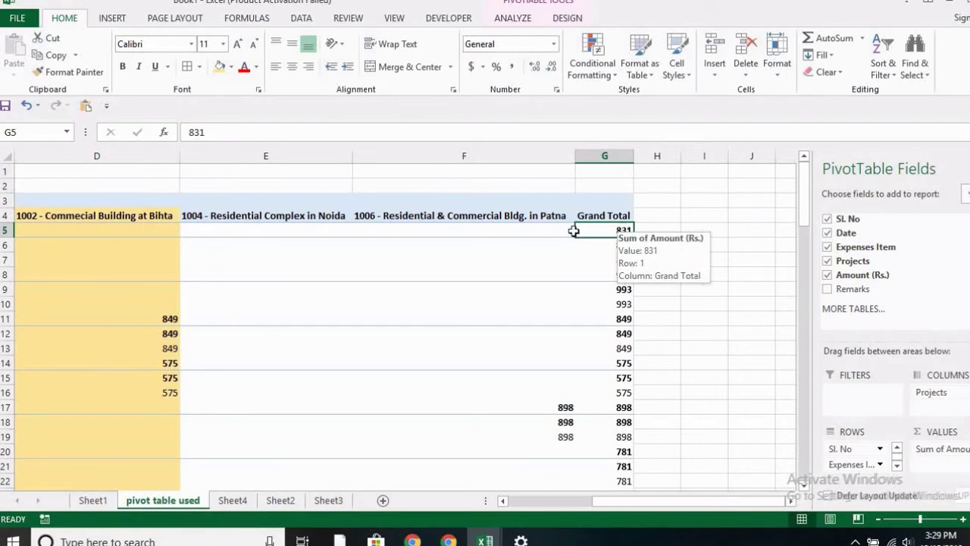
pyautogui.moveTo(571, 230)
pyautogui.mouseDown()
pyautogui.moveTo(80, 247)
pyautogui.moveTo(54, 229)
pyautogui.moveTo(50, 260)
pyautogui.mouseUp()
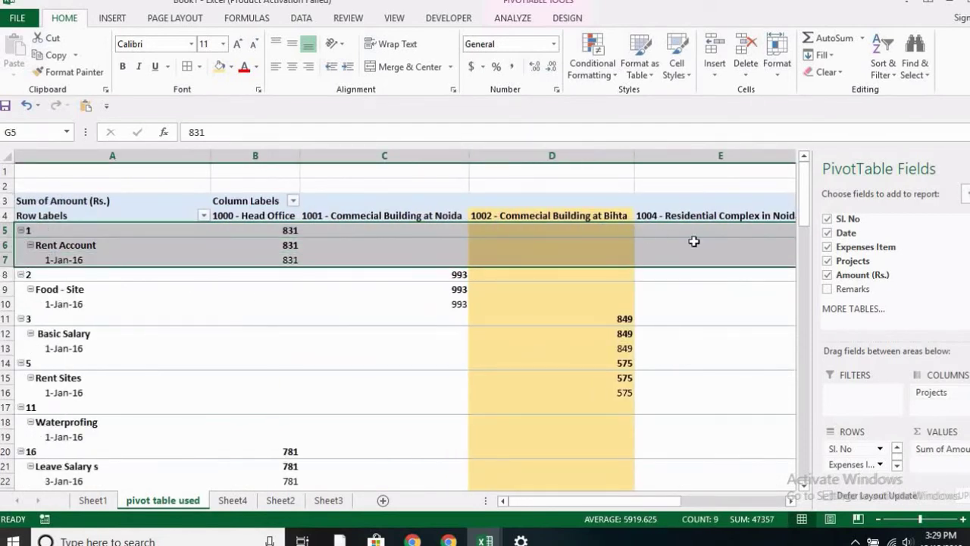
# - Give the 831 Grand Total in cell G7 a light gold fill
pyautogui.click(298, 247)
pyautogui.click(296, 260)
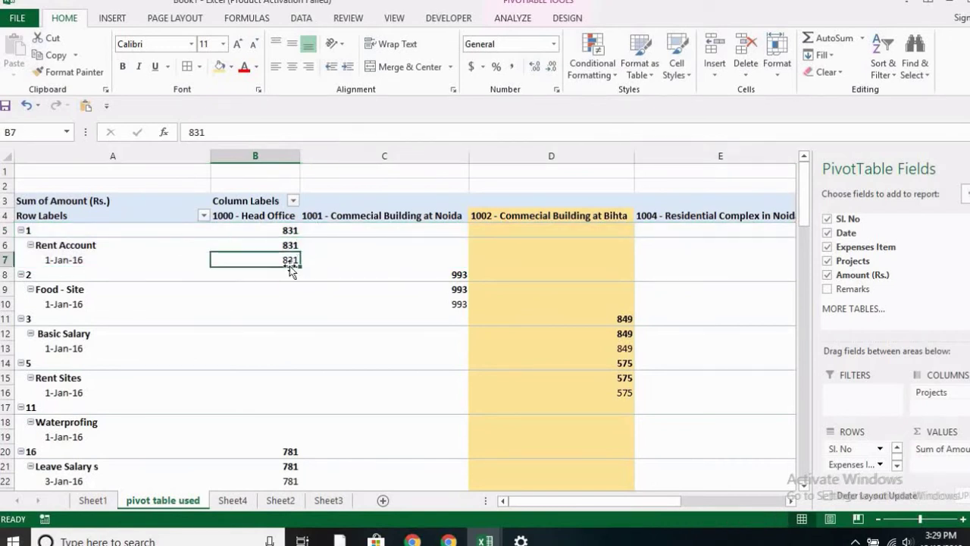
pyautogui.press('Right')
pyautogui.press('Right')
pyautogui.press('Right')
pyautogui.press('Right')
pyautogui.press('Right')
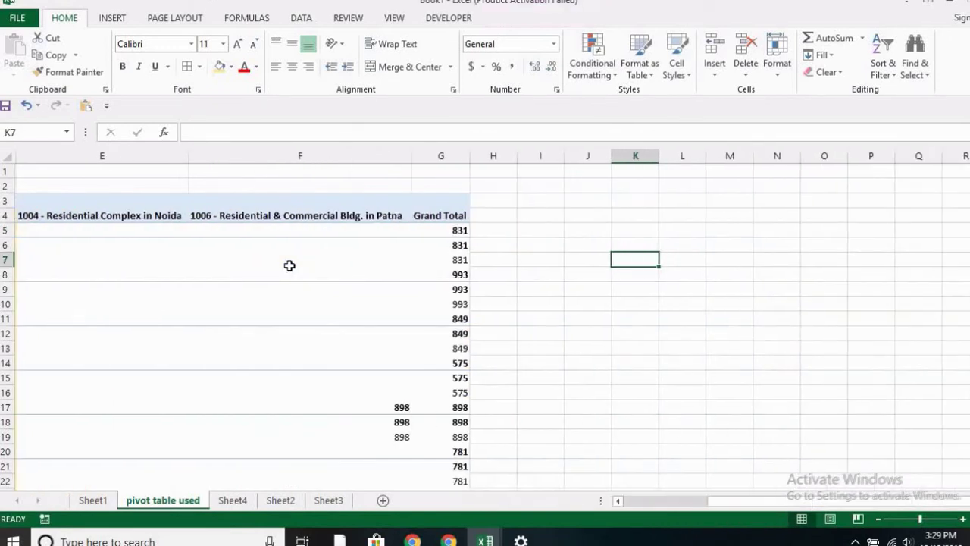
pyautogui.press('Left')
pyautogui.press('Left')
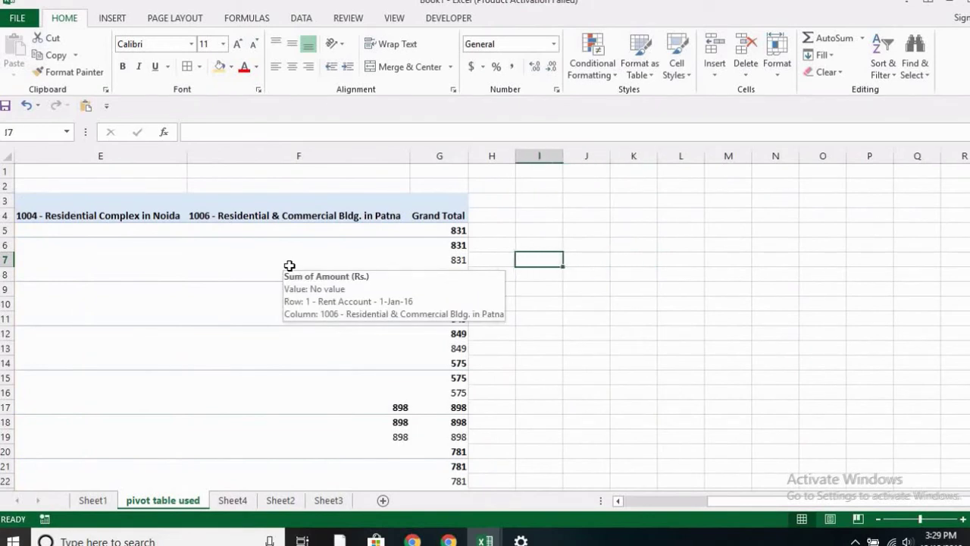
pyautogui.press('Left')
pyautogui.press('Left')
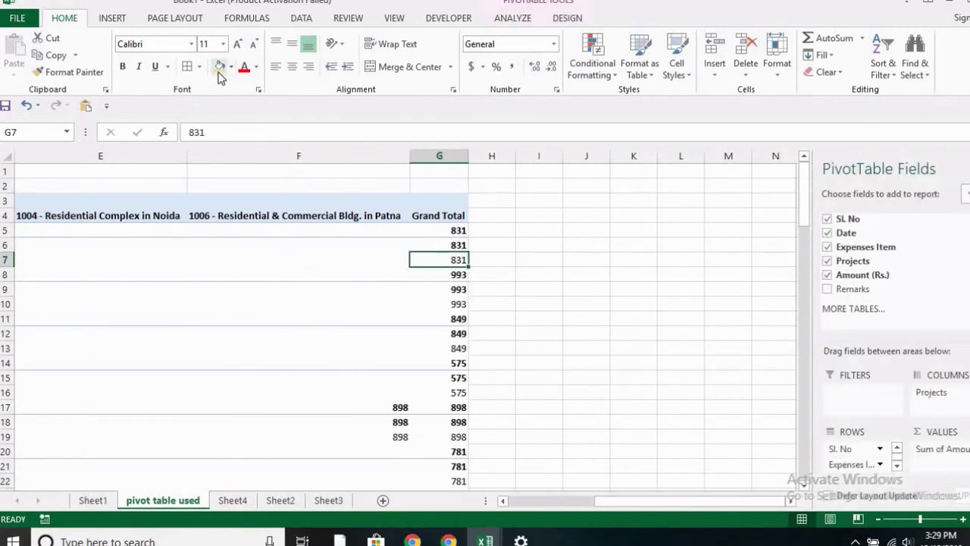
pyautogui.click(219, 65)
pyautogui.click(550, 241)
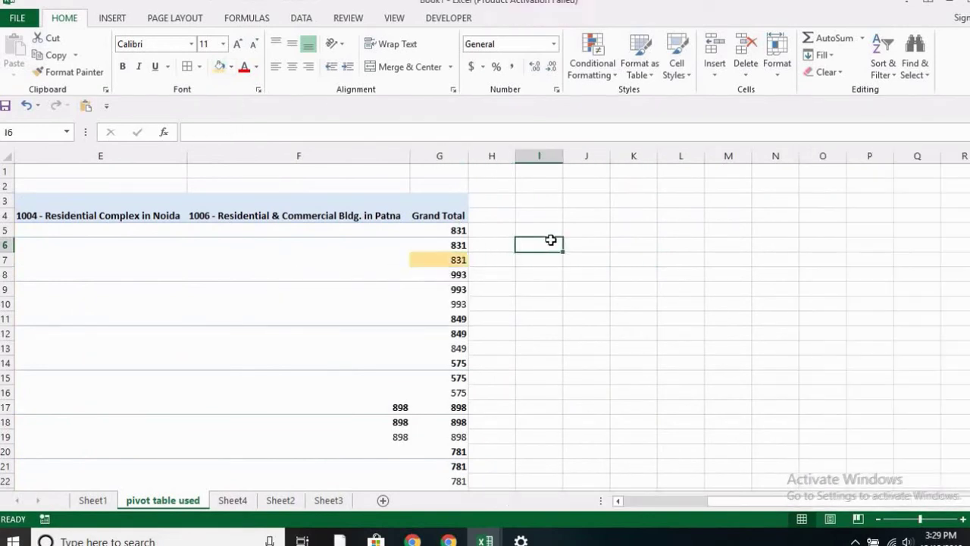
pyautogui.click(465, 308)
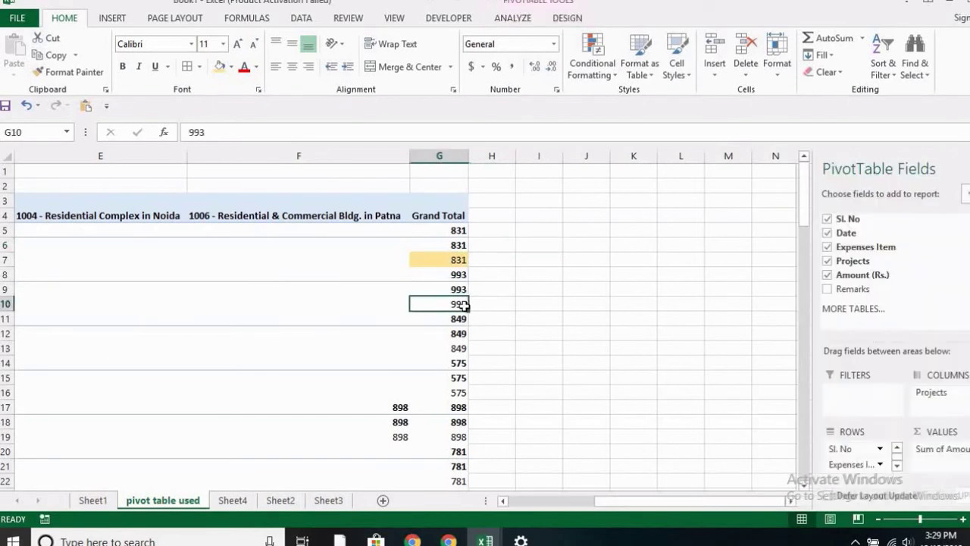
pyautogui.click(270, 286)
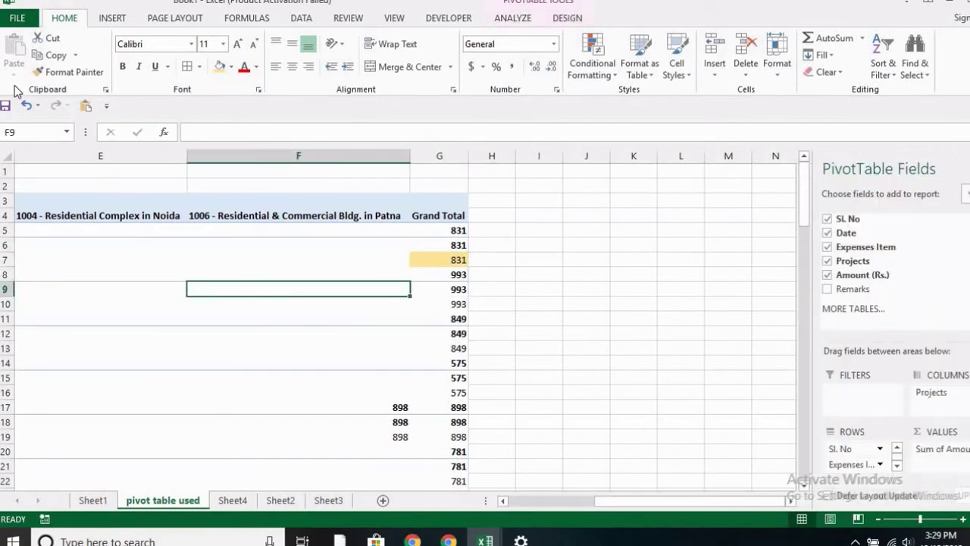
# - Save the workbook as Book1 on the Desktop
pyautogui.click(6, 107)
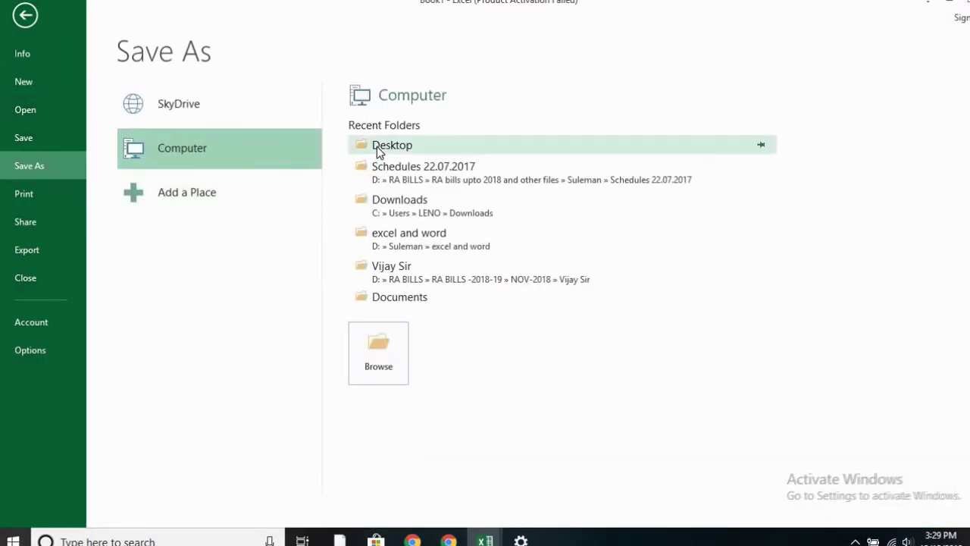
pyautogui.click(378, 345)
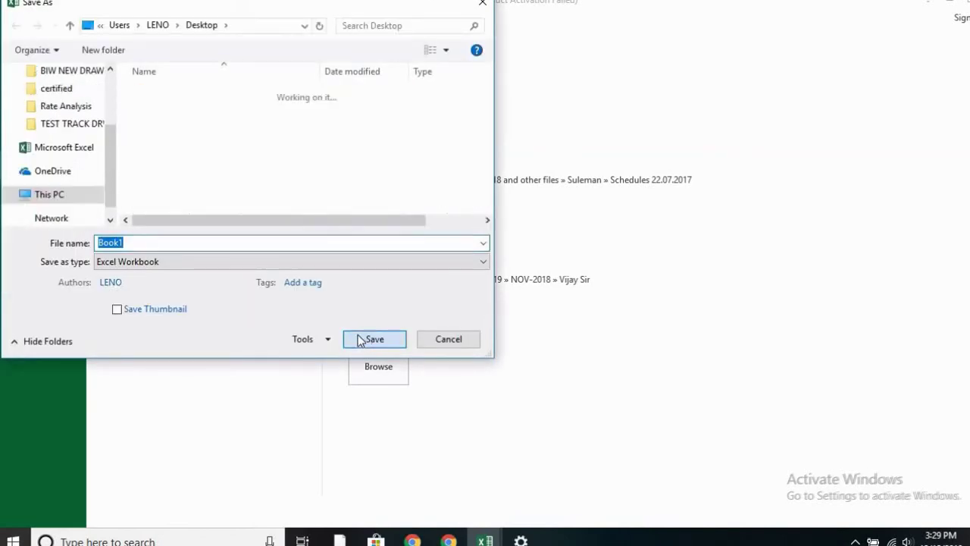
pyautogui.click(361, 340)
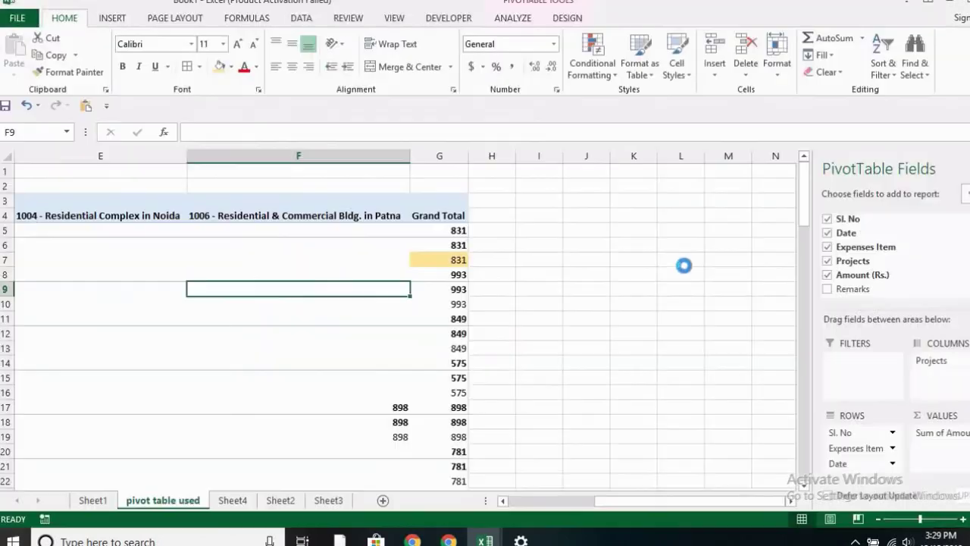
# - Select cells around the pivot, ending on empty cell J7
pyautogui.click(458, 303)
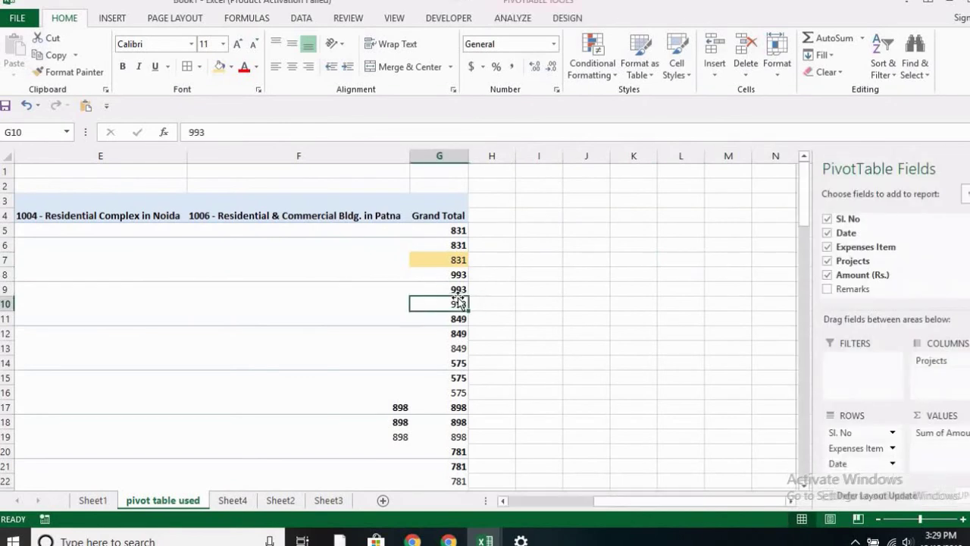
pyautogui.moveTo(330, 303); pyautogui.dragTo(330, 291)
pyautogui.click(680, 259)
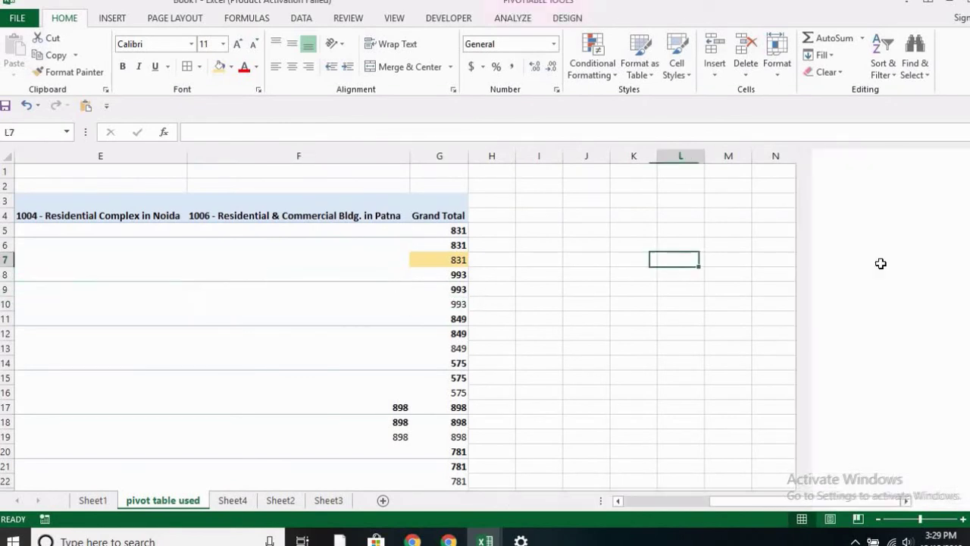
pyautogui.click(397, 274)
pyautogui.click(606, 258)
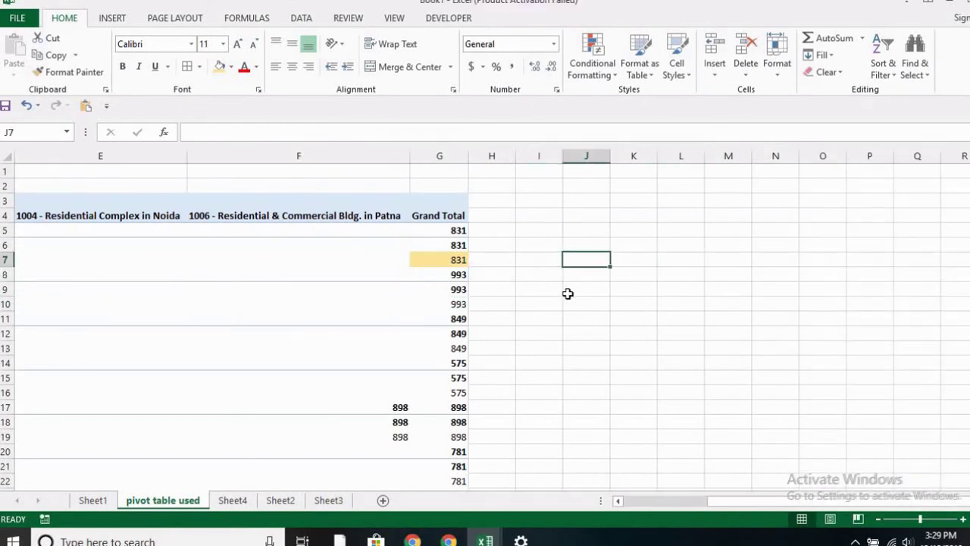
# - Enter 'Thanks' in cell J7, correcting the typo while editing
pyautogui.write('Thnks')
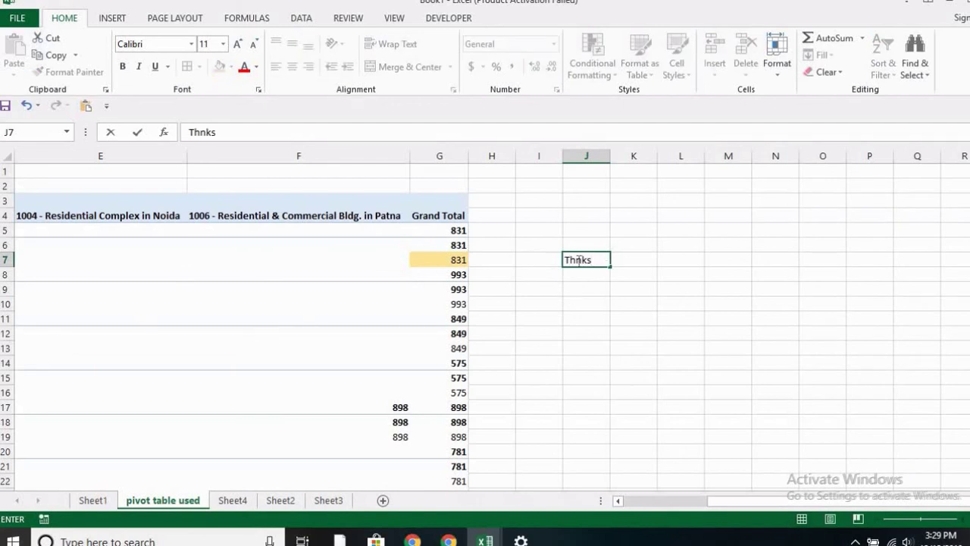
pyautogui.click(578, 260)
pyautogui.write('a')
pyautogui.click(590, 334)
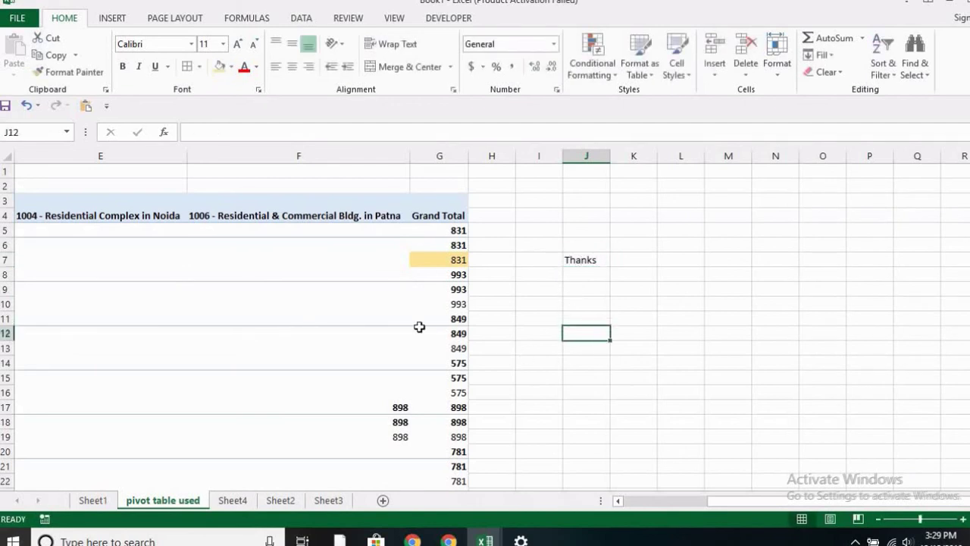